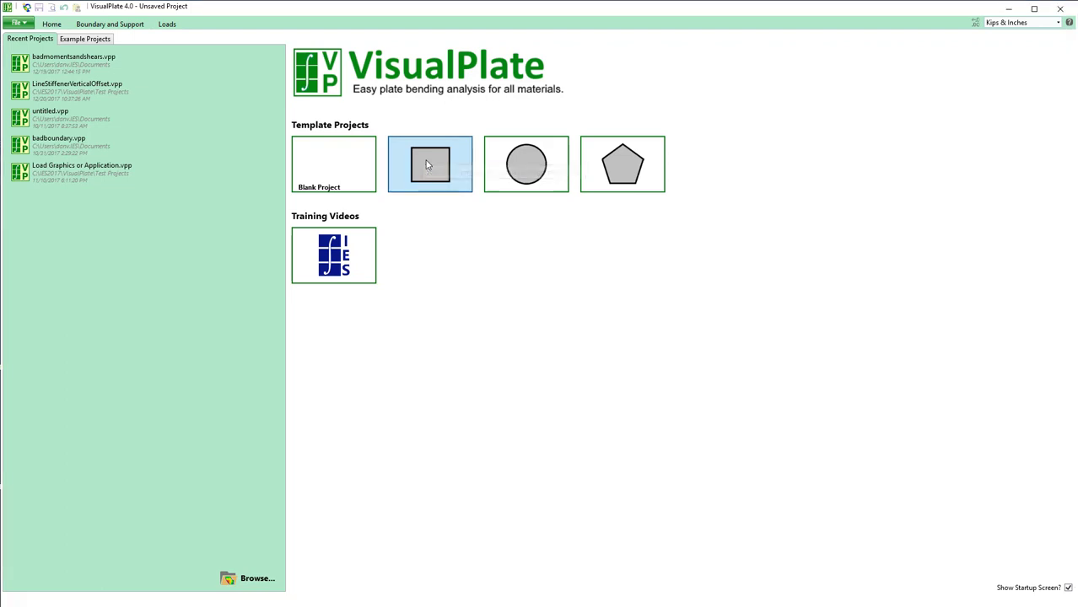
Start a project from the rectangular plate template and set the plate's width to 120 in
left_click(426, 156)
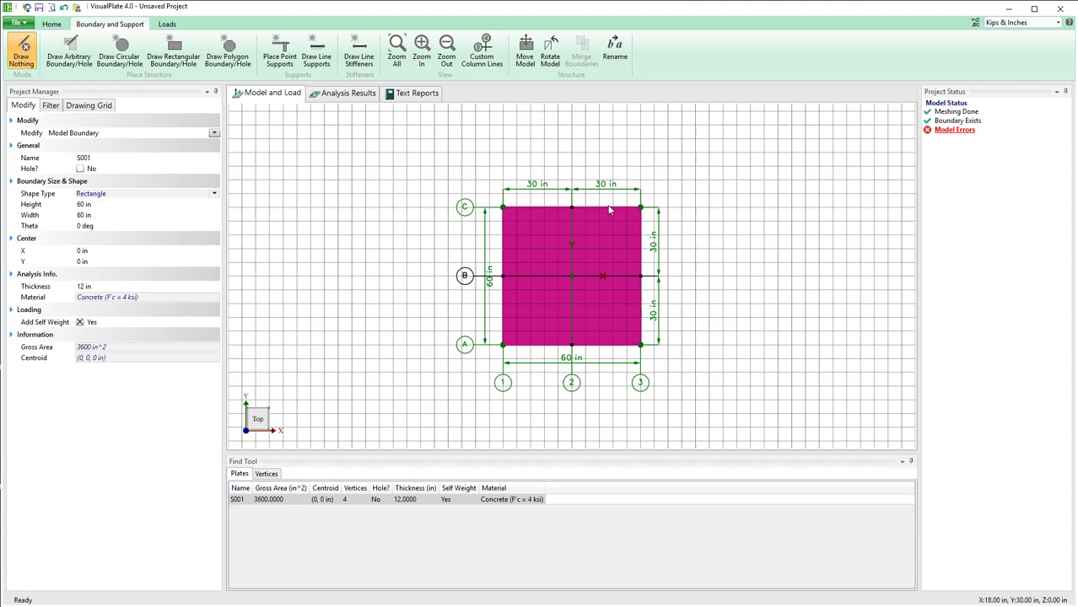
left_click(81, 205)
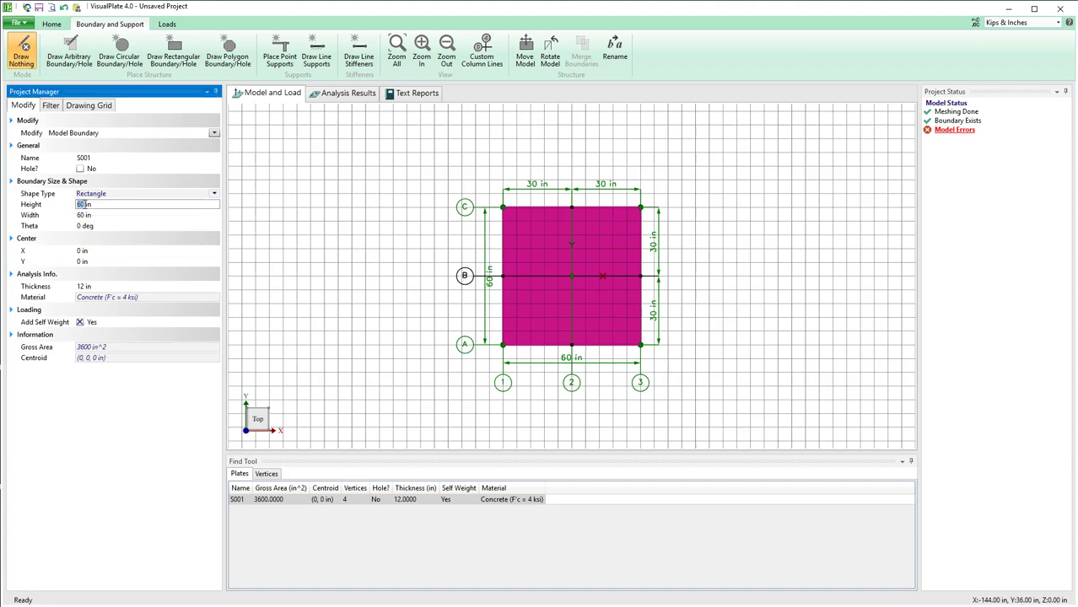
left_click(85, 216)
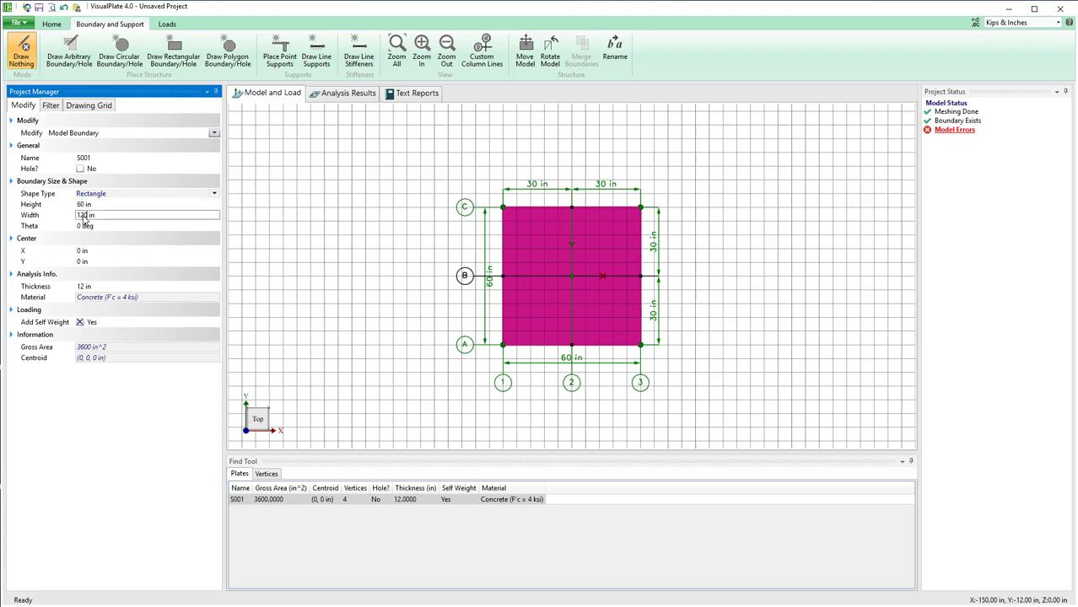
left_click(411, 237)
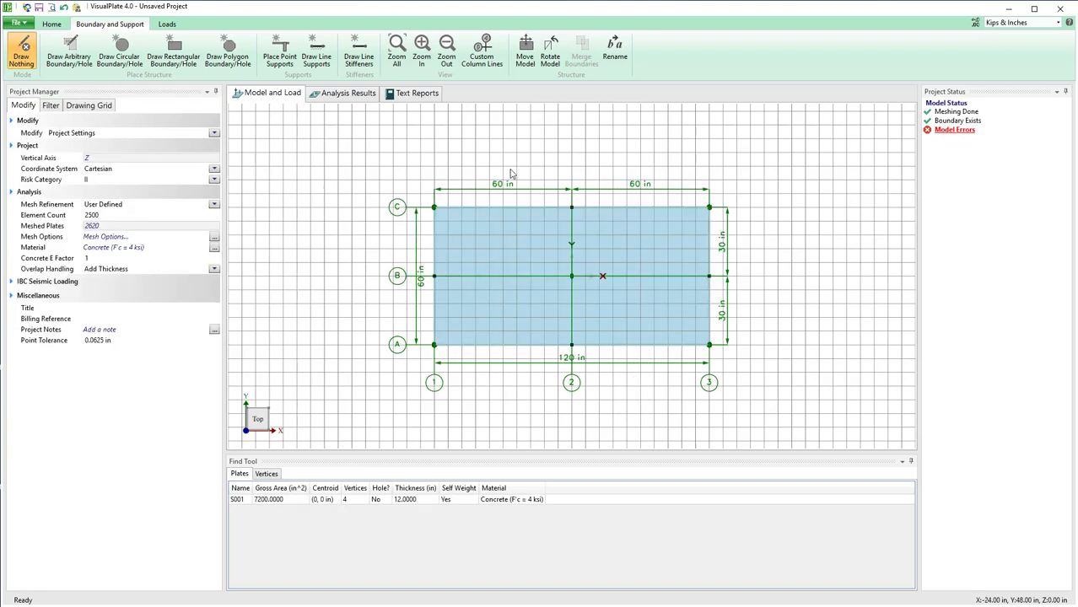
Move the plate by its column lines, 18 in upward, 24 in to the left, and 30 in back to the right
left_click(462, 271)
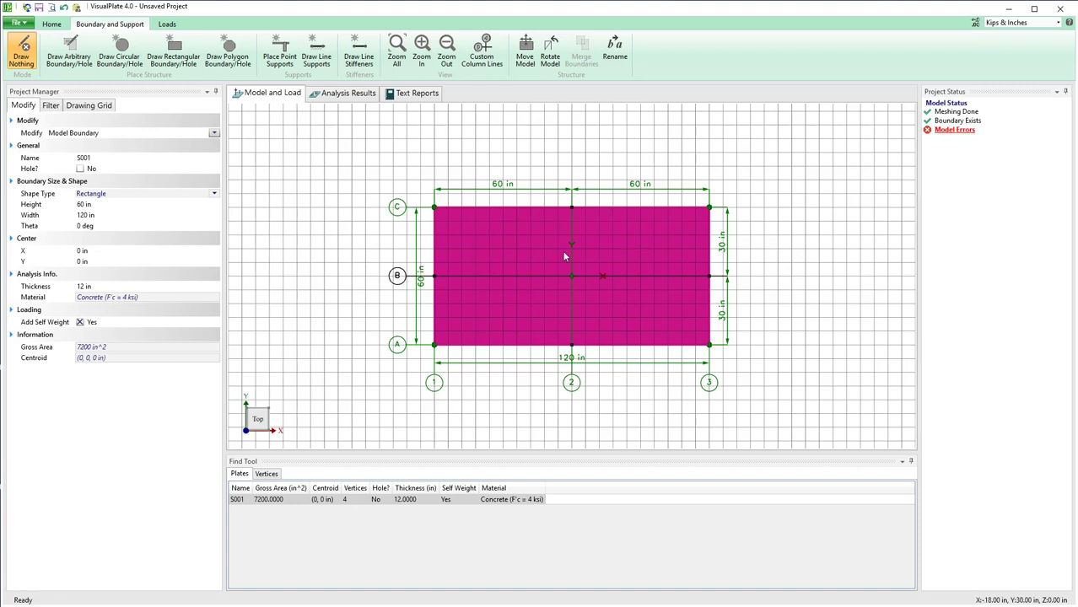
key("Escape")
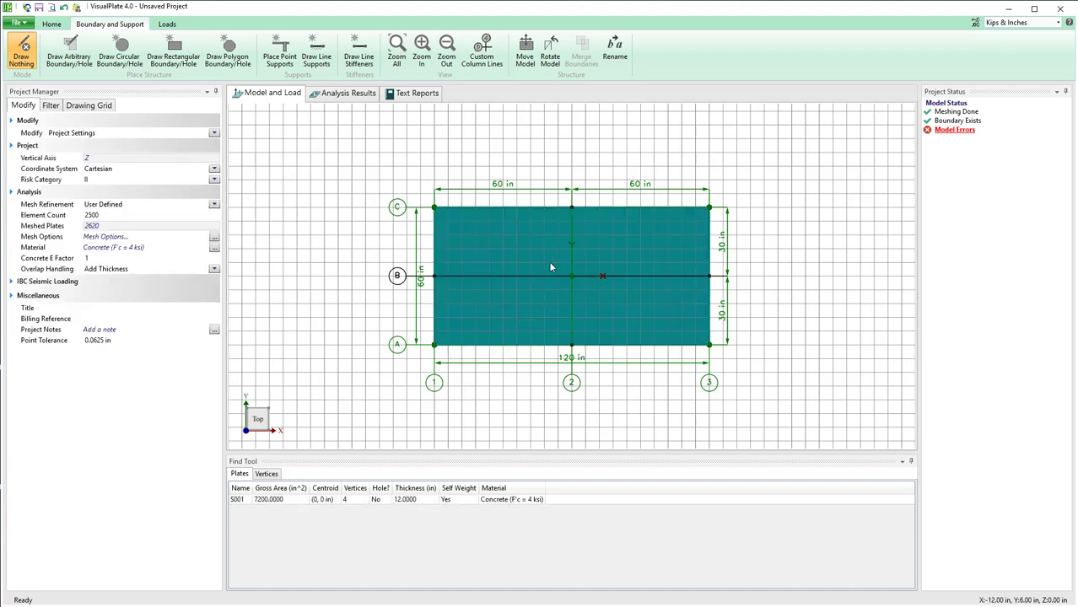
left_click(550, 267)
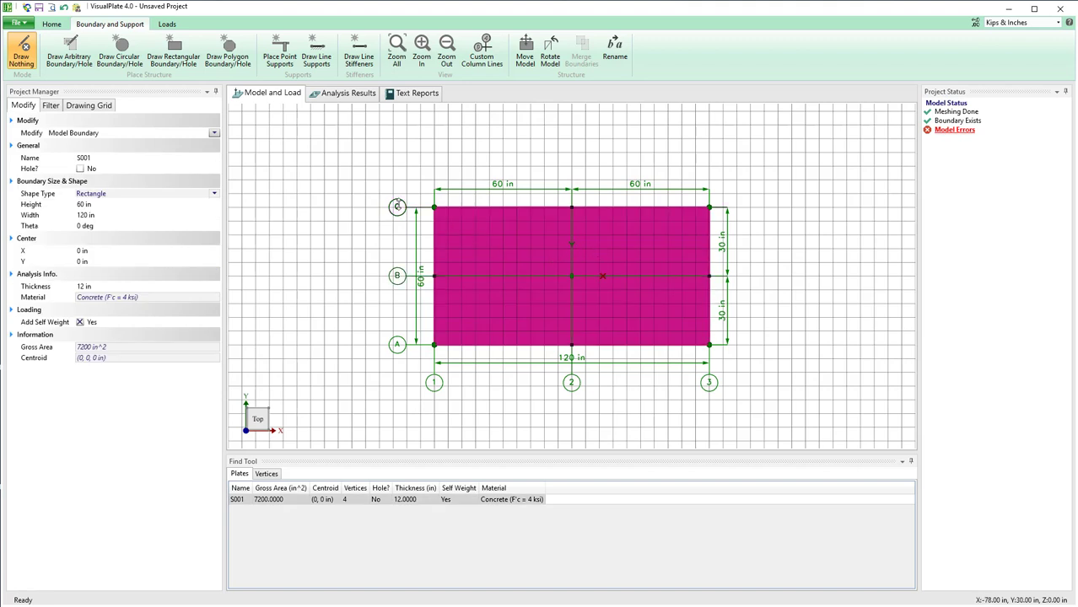
left_click_drag(398, 206, 398, 163)
left_click_drag(435, 343, 379, 344)
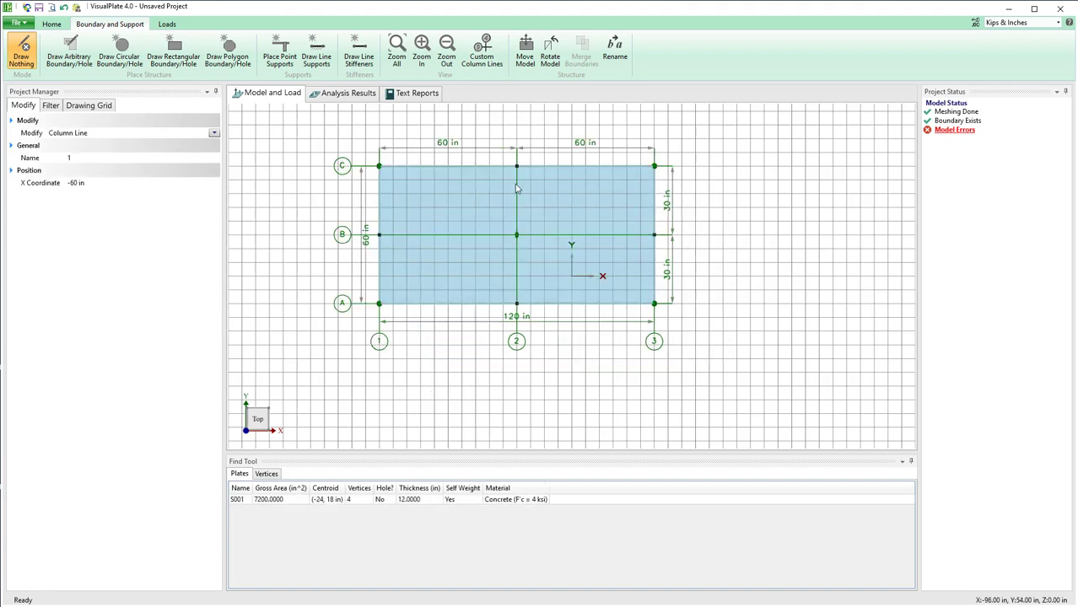
left_click_drag(656, 342, 722, 344)
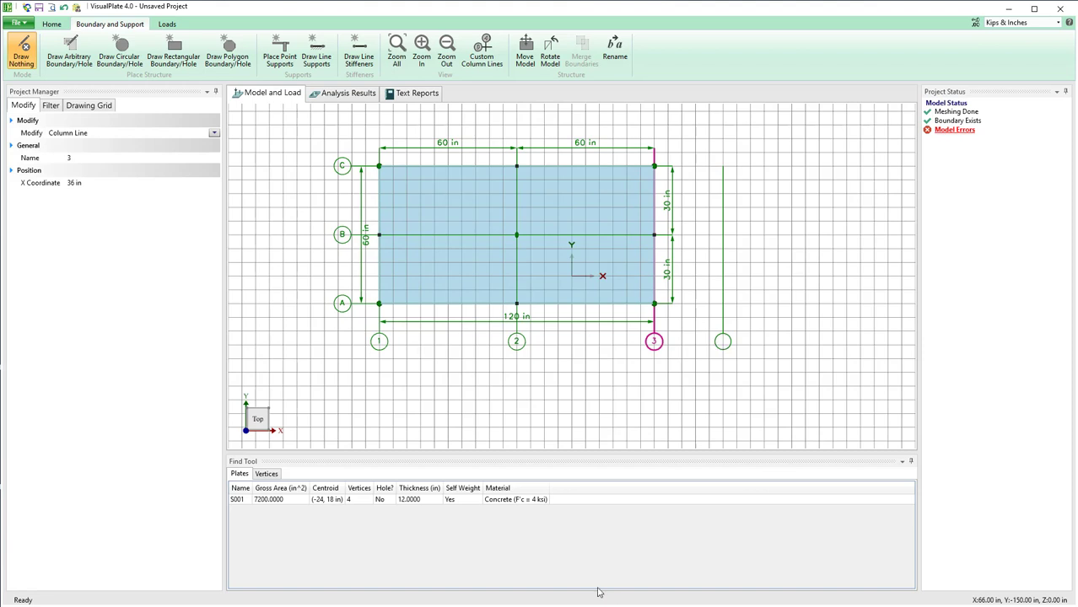
Set the X coordinate of the plate's lower-left vertex to -60 in
left_click(448, 304)
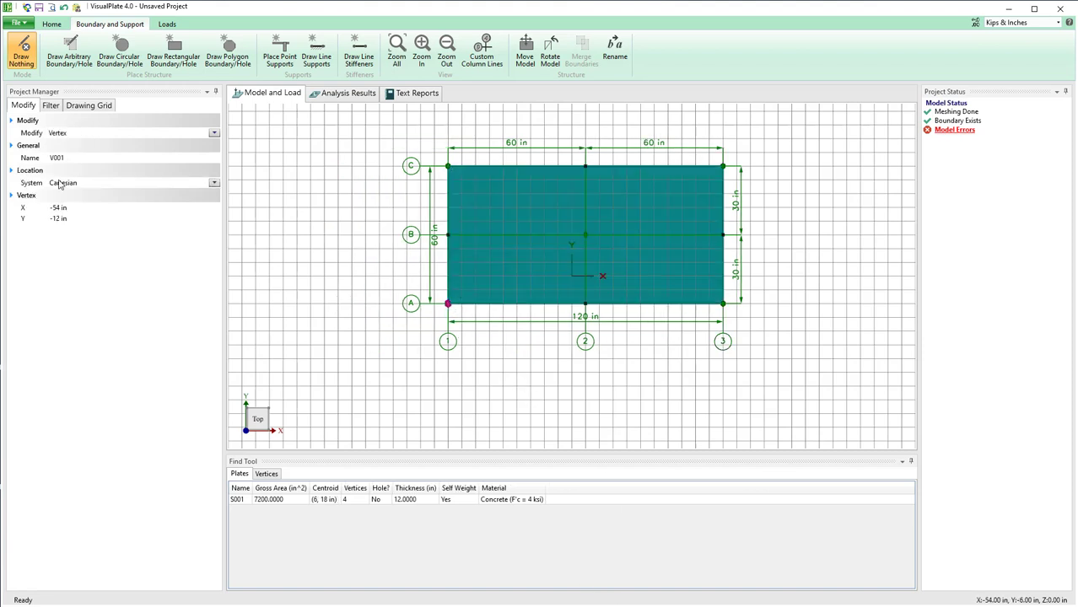
left_click(58, 218)
key("Return")
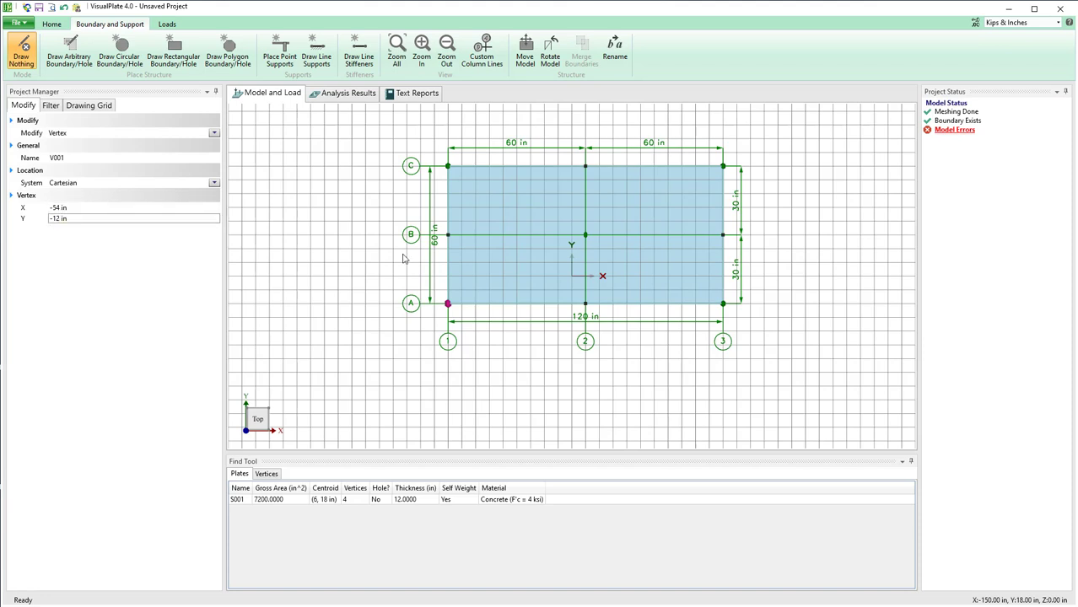
double_click(57, 207)
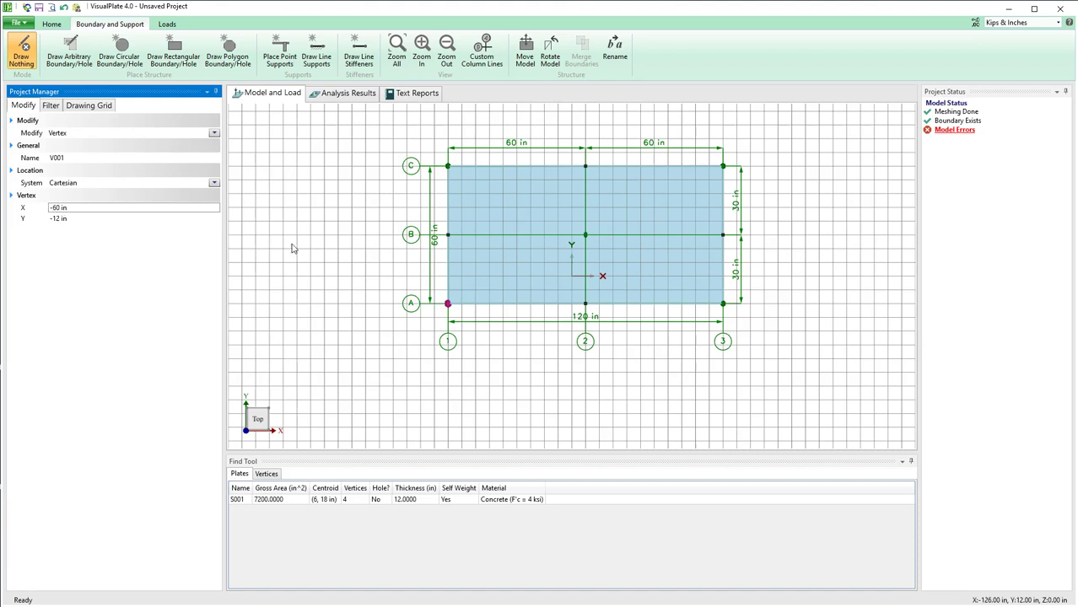
left_click(389, 308)
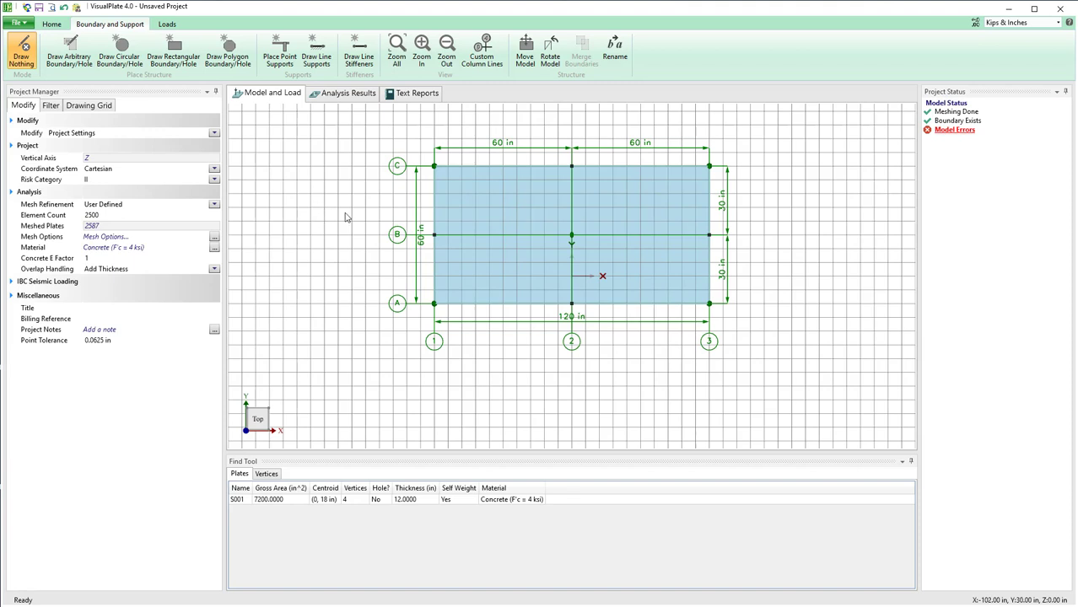
left_click(498, 235)
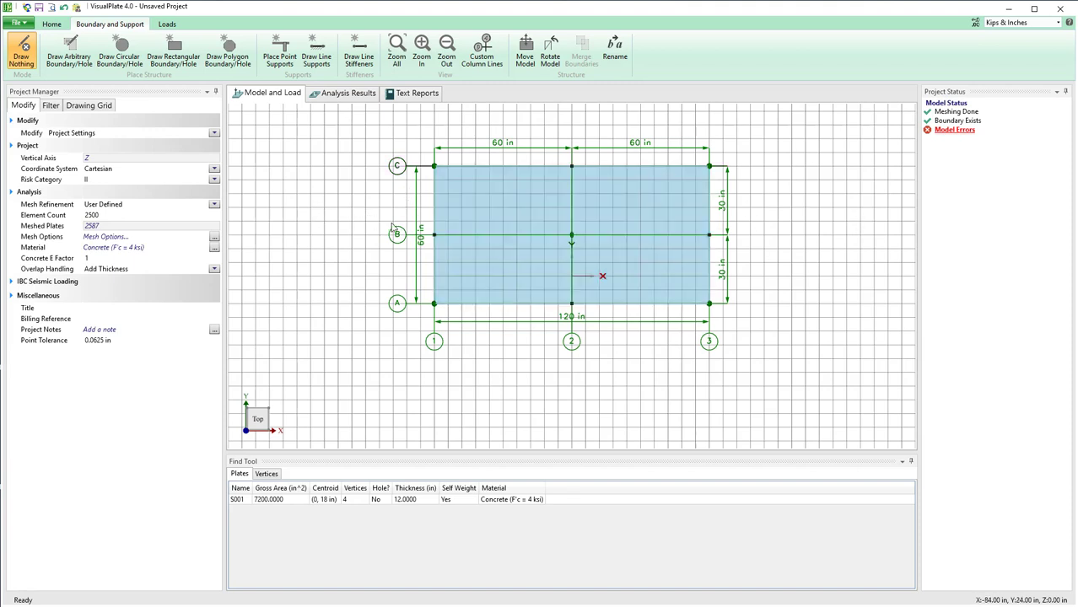
Draw an arbitrary six-sided boundary along the rectangle's full right edge, about 78 in wide and 126 in high
left_click(80, 42)
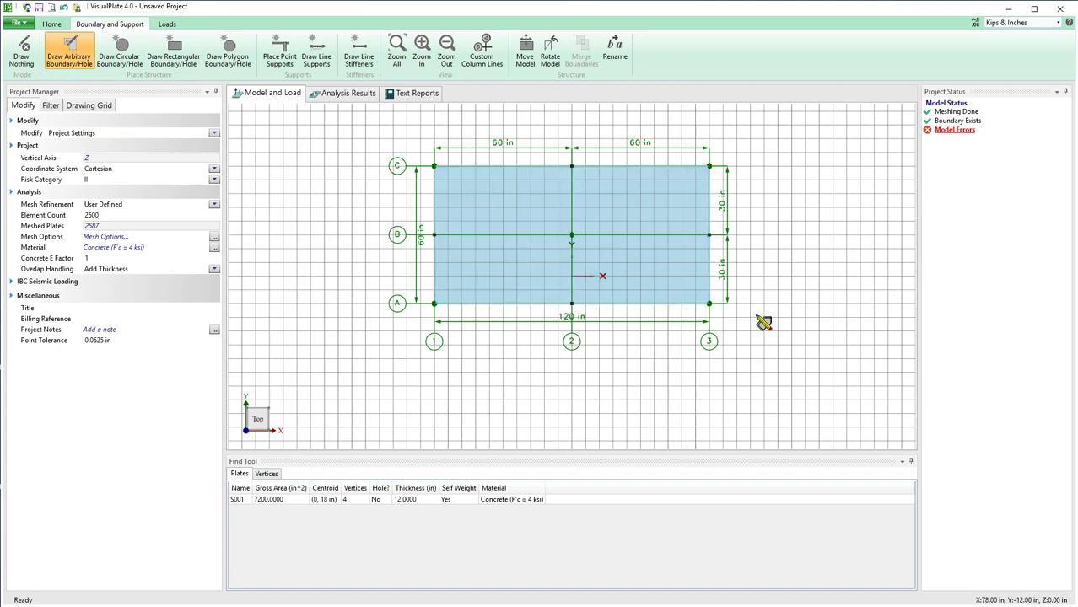
left_click(710, 165)
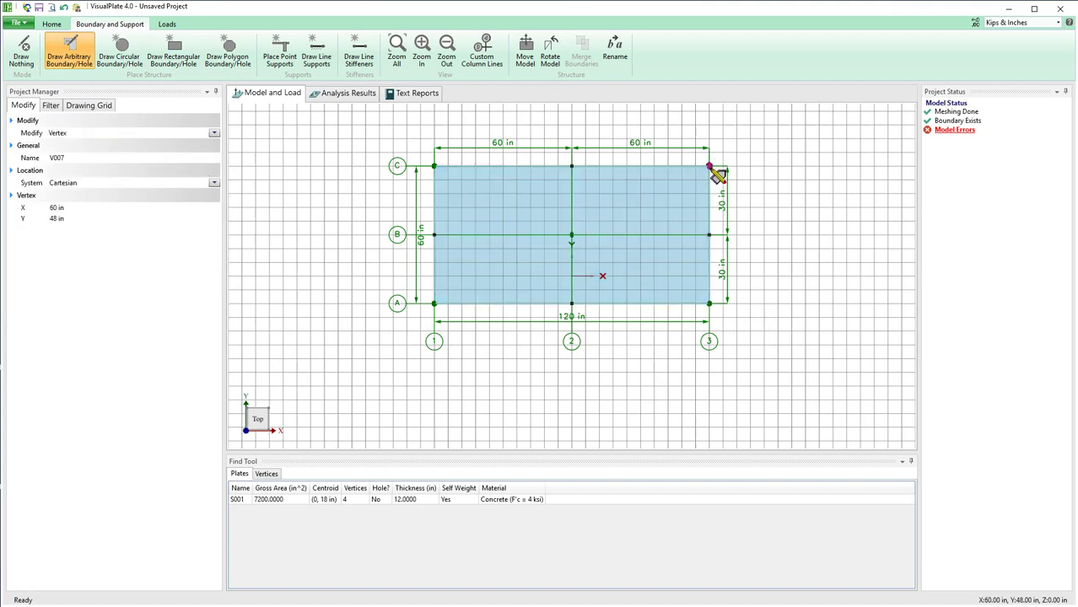
left_click(833, 111)
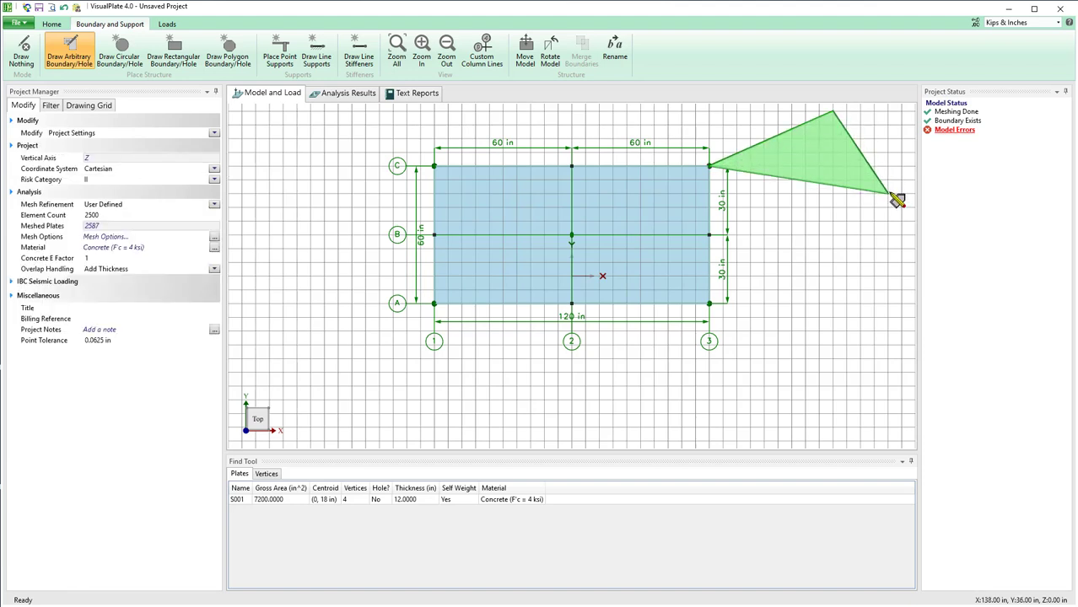
left_click(888, 194)
left_click(901, 347)
left_click(813, 405)
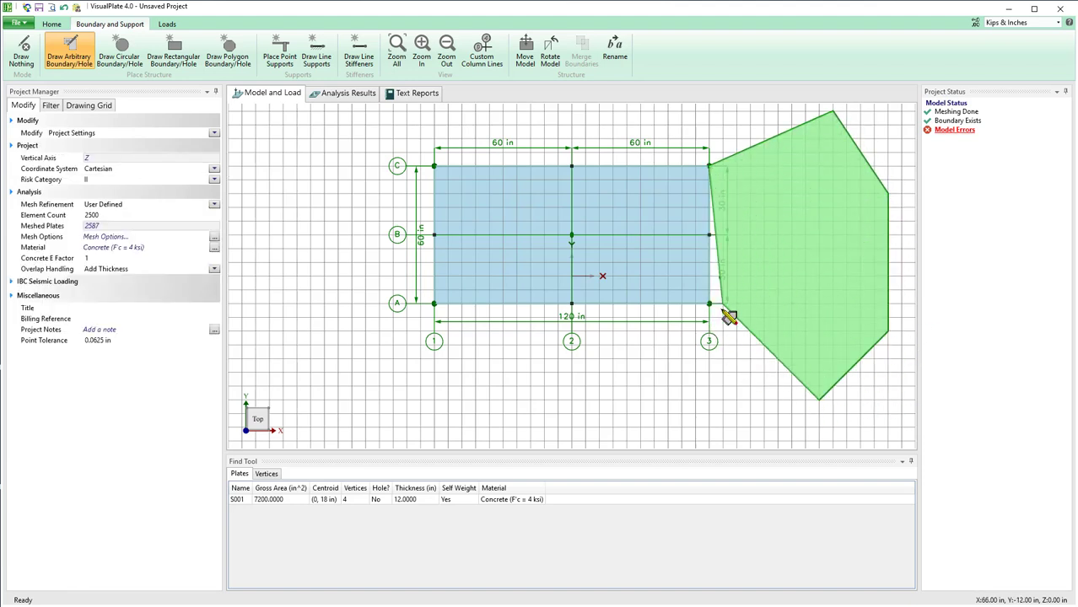
left_click(709, 309)
left_click(710, 167)
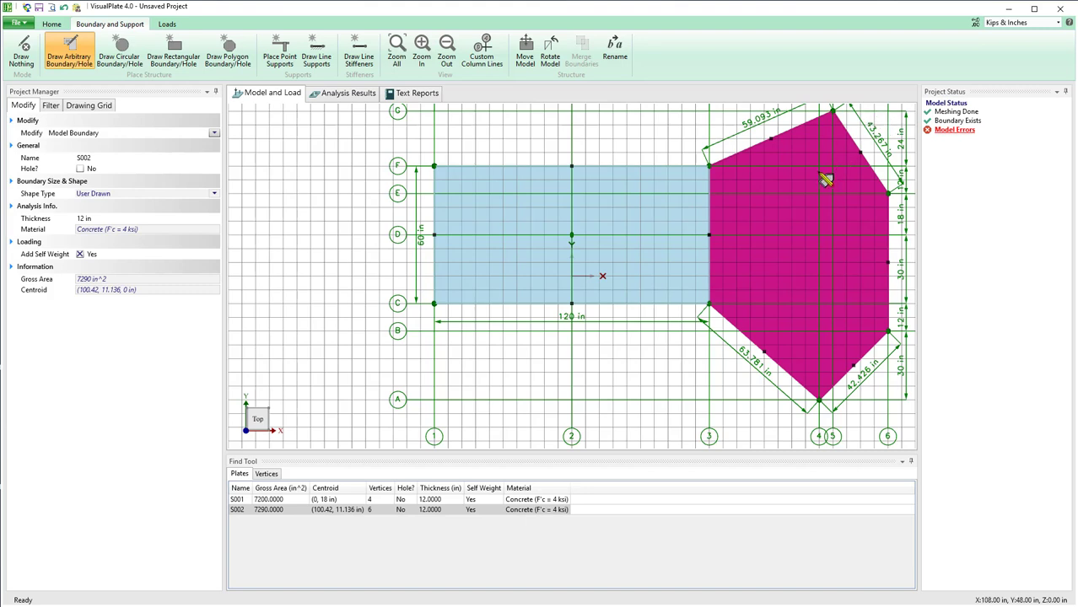
key("Escape")
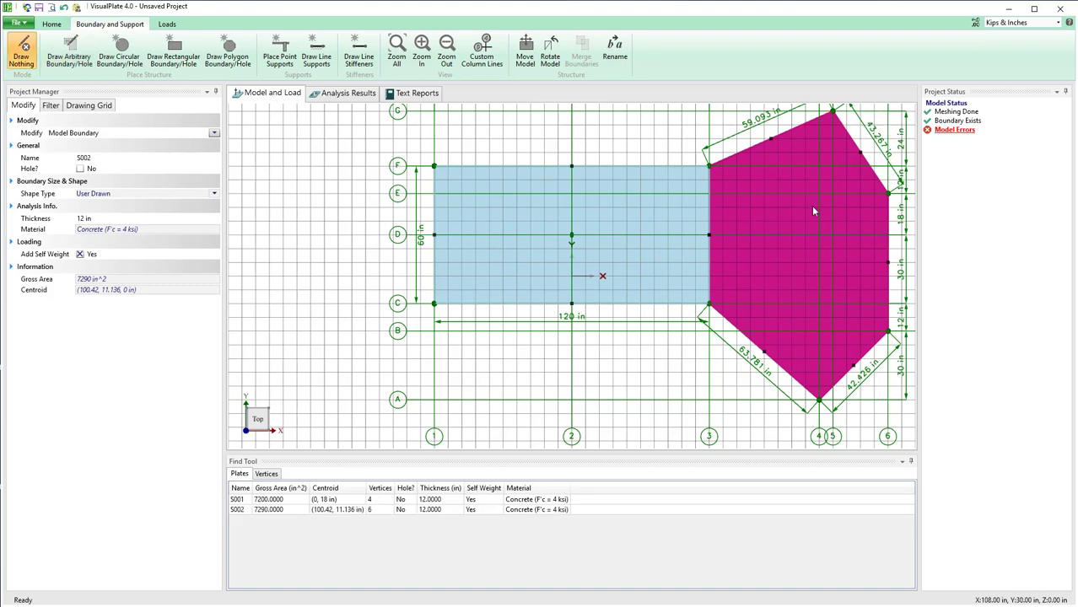
left_click(637, 379)
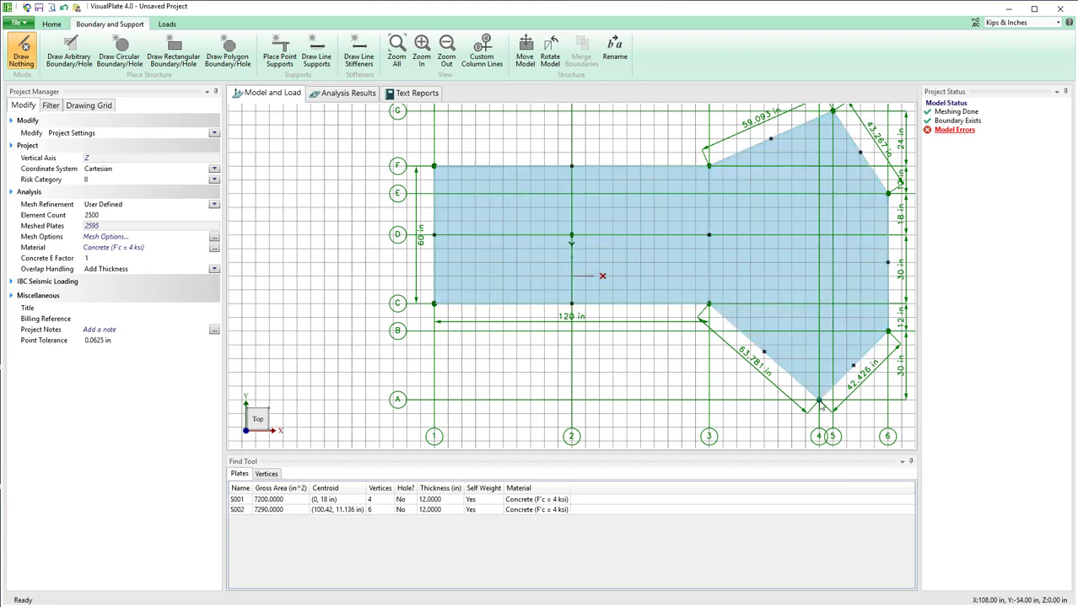
Move the column line through the six-sided plate's lowest vertex 12 in to the left, to X = 96 in
left_click(819, 401)
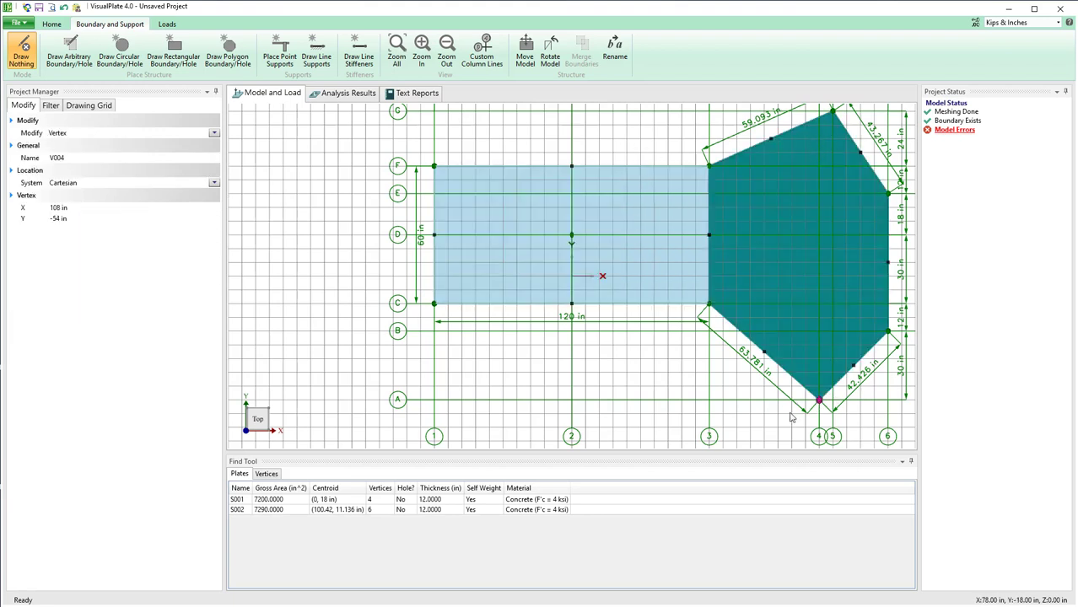
left_click(817, 442)
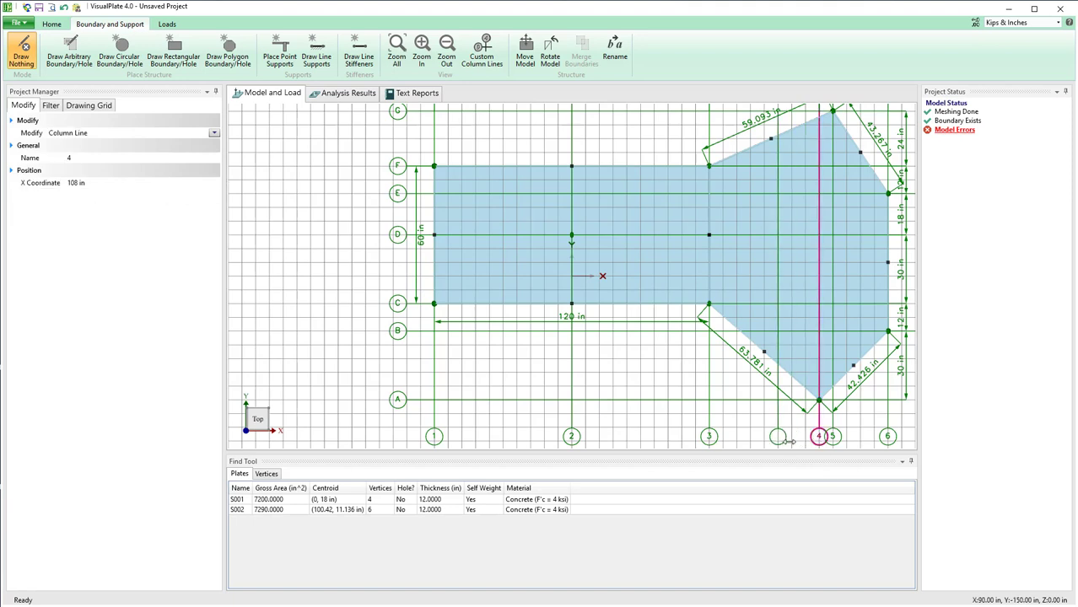
left_click_drag(788, 445, 794, 458)
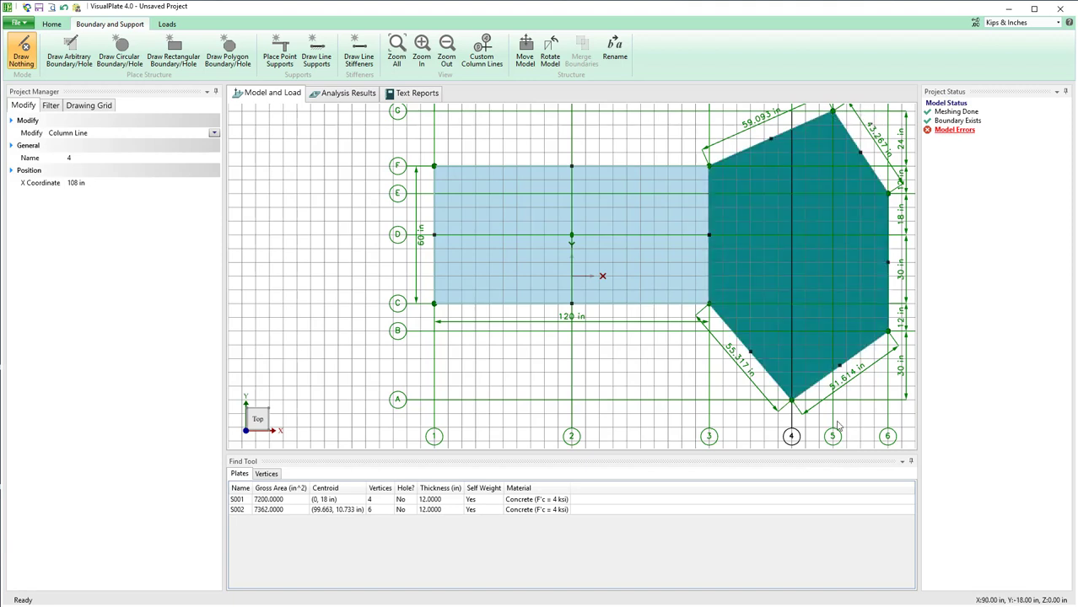
Delete the lowest vertex of the six-sided plate and undo the deletion
left_click(792, 399)
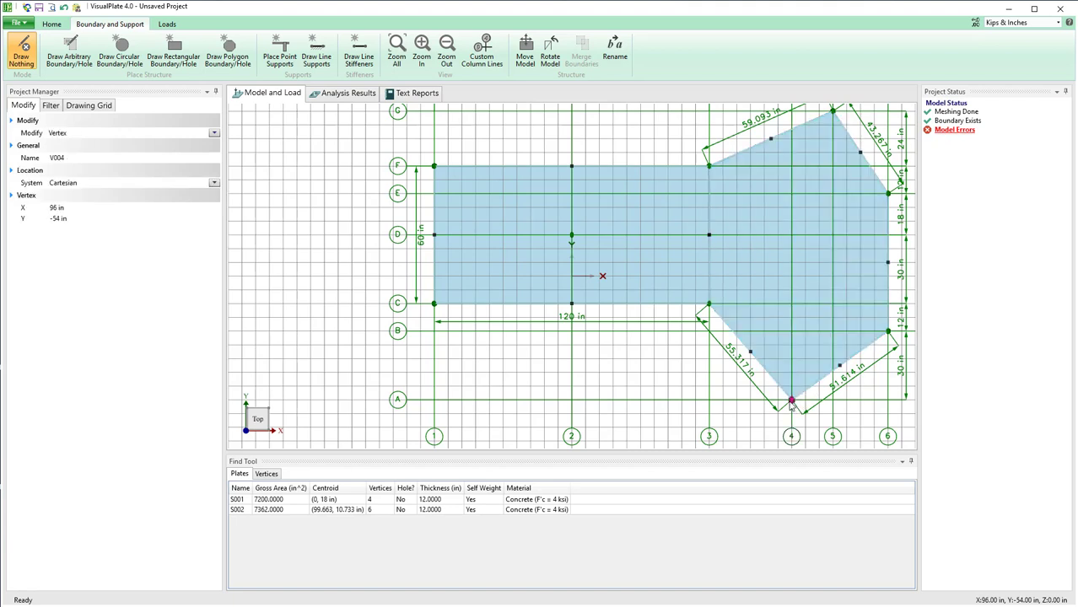
key("Delete")
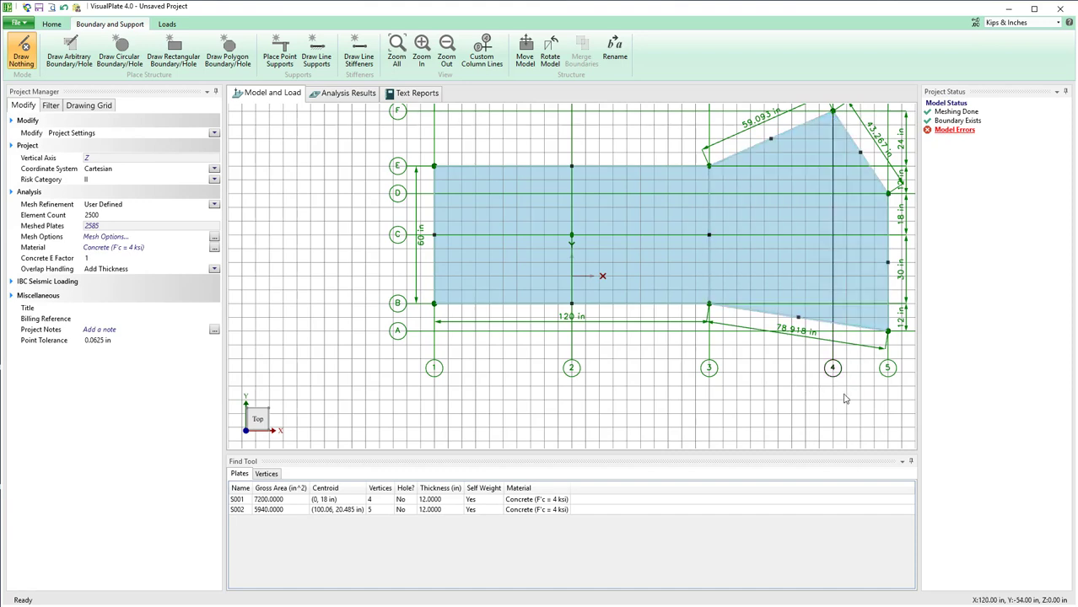
left_click(64, 10)
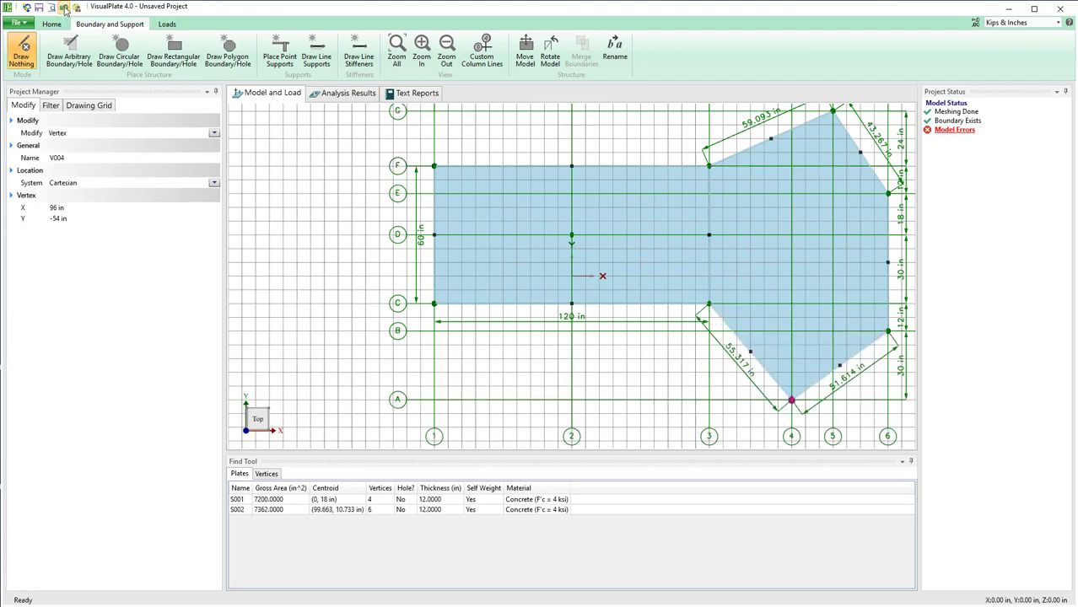
left_click(758, 430)
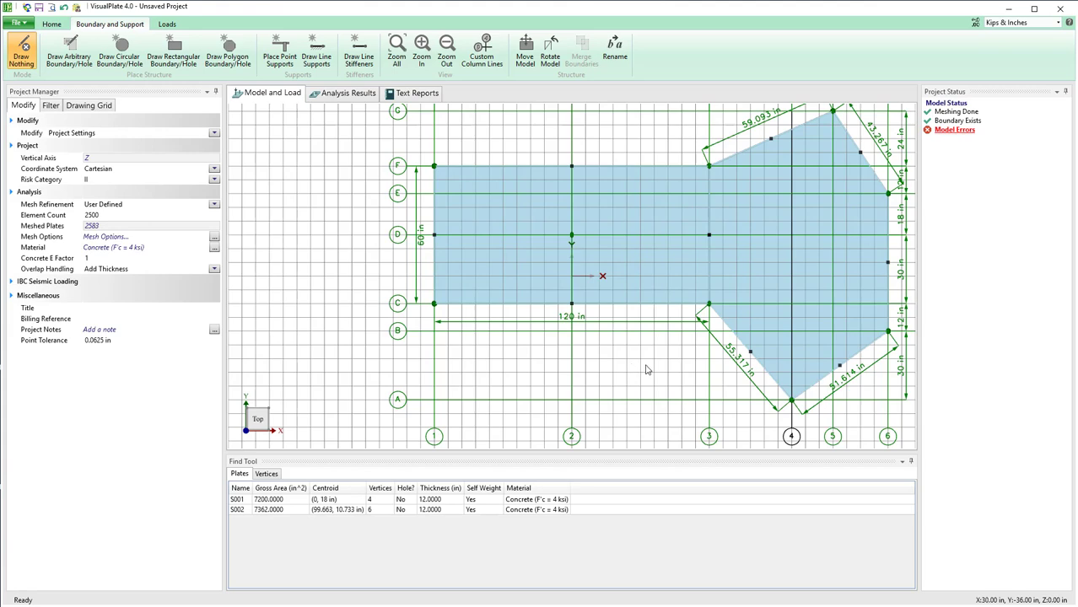
Merge the rectangular plate and the six-sided plate into a single boundary
scroll(646, 370, "down", 1)
middle_click_drag(639, 373, 534, 380)
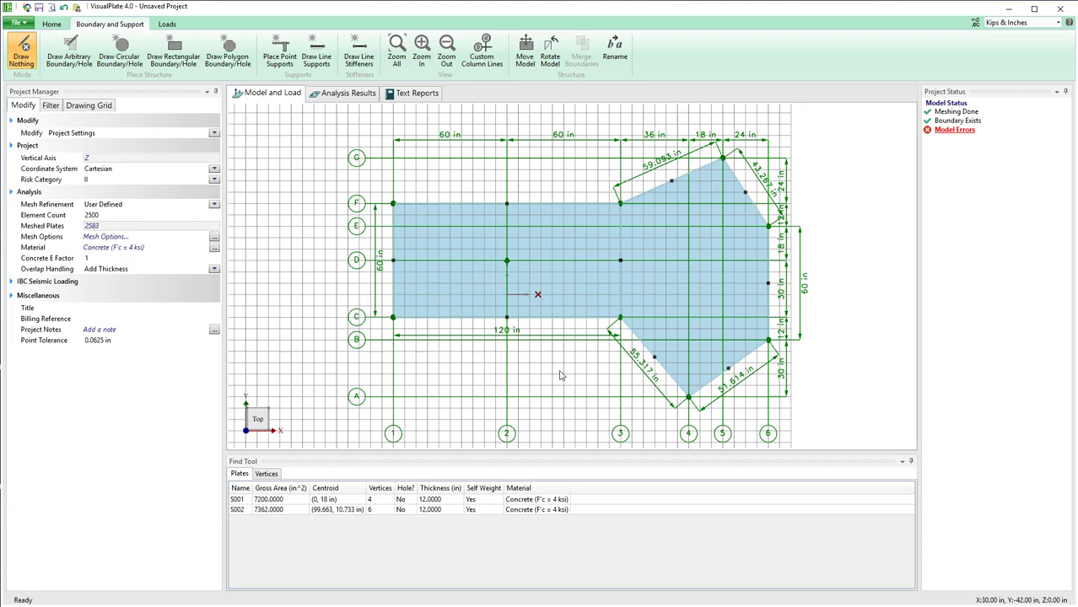
left_click(577, 288)
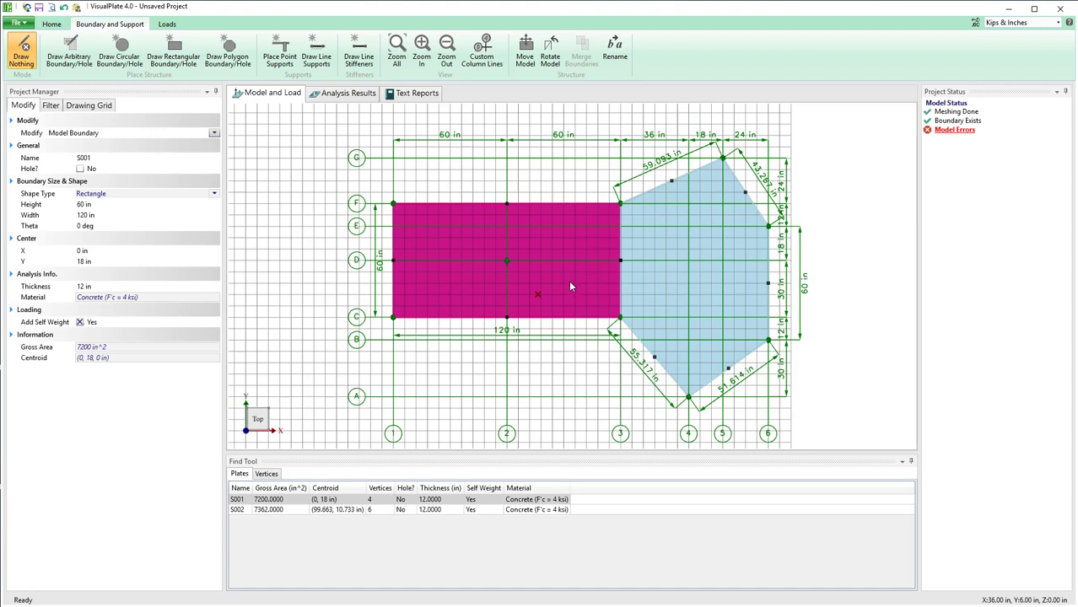
left_click(694, 293, "ctrl")
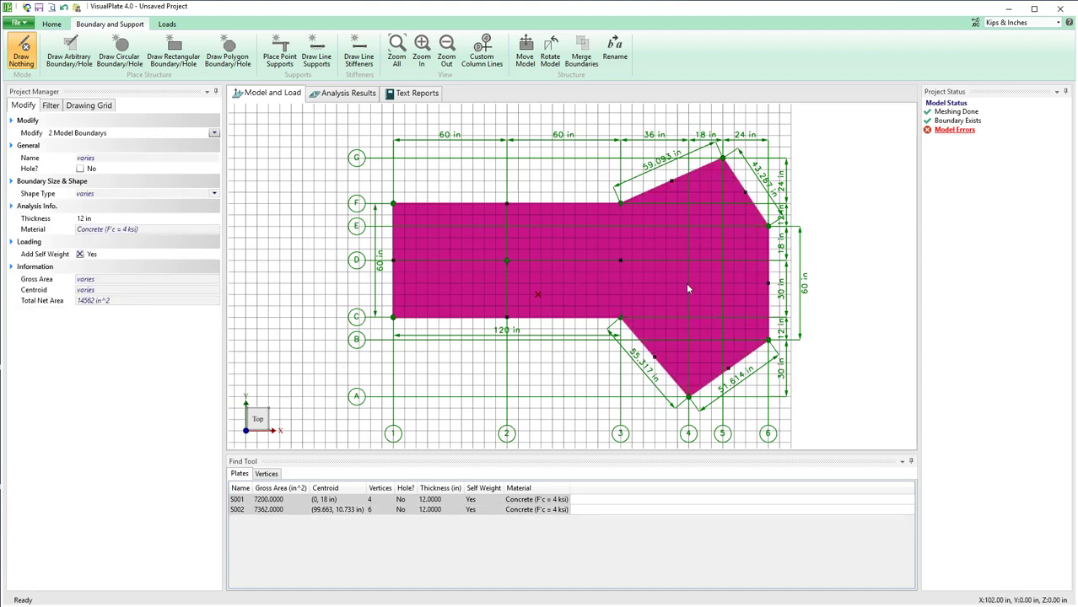
right_click(663, 245)
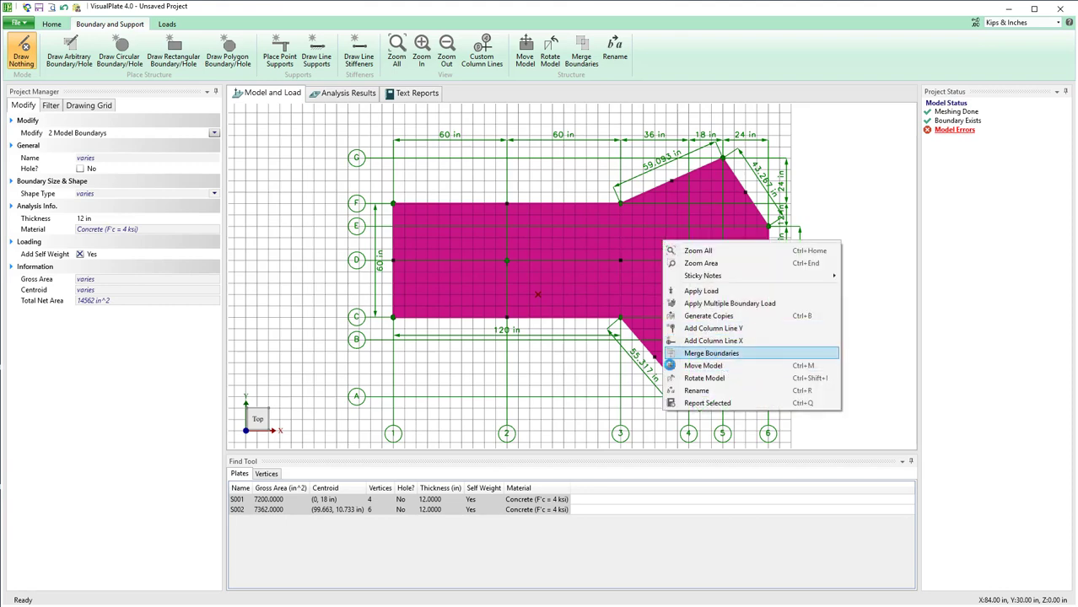
left_click(683, 353)
left_click(570, 375)
left_click(575, 277)
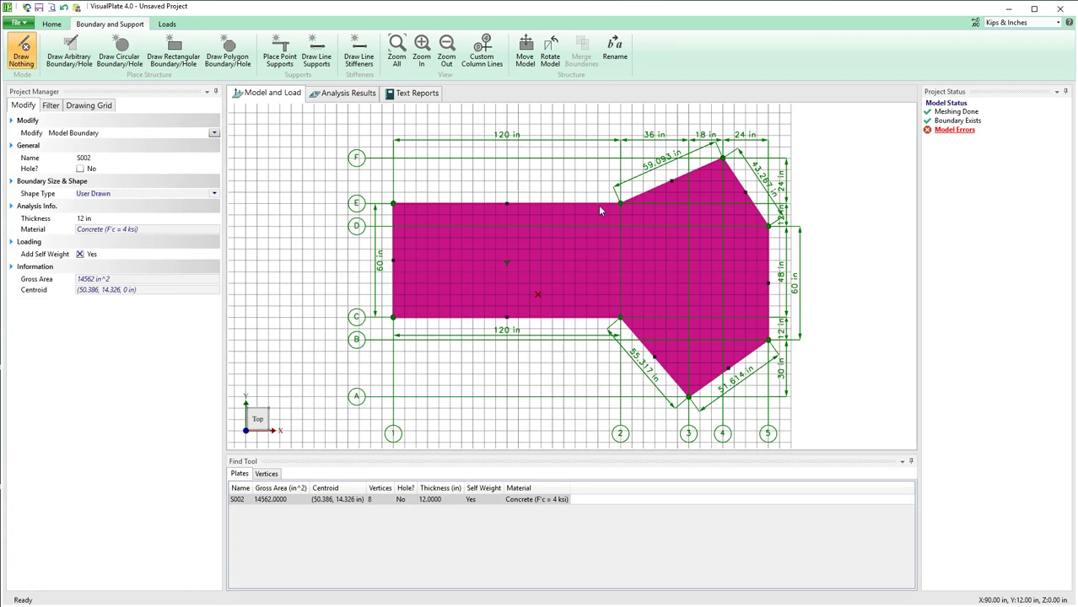
left_click(535, 426)
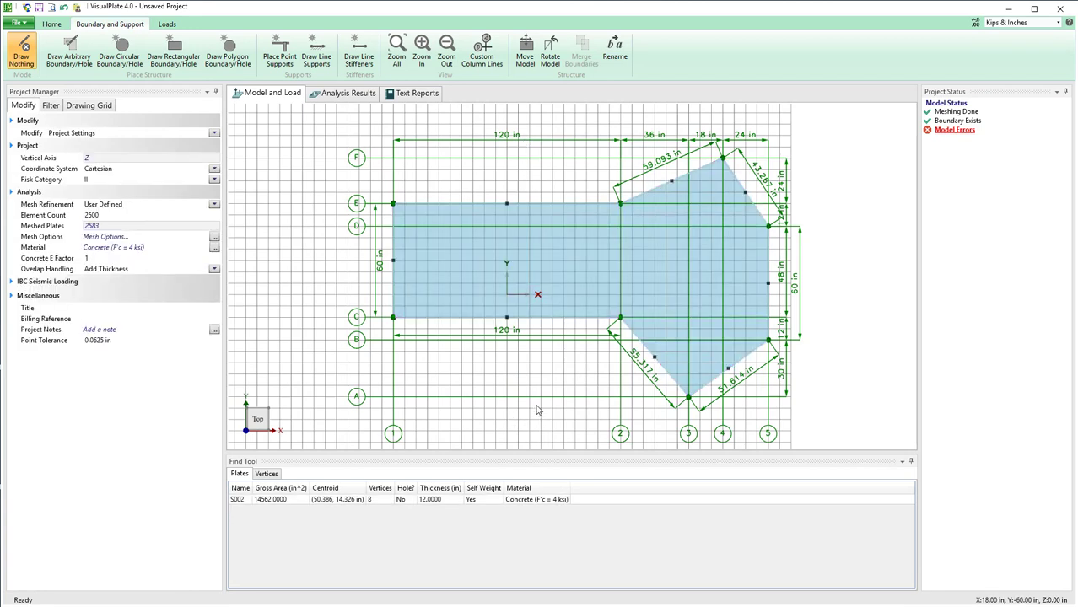
Move column line 1 at the merged plate's left edge 12 in to the left
left_click(392, 433)
left_click_drag(392, 434, 369, 434)
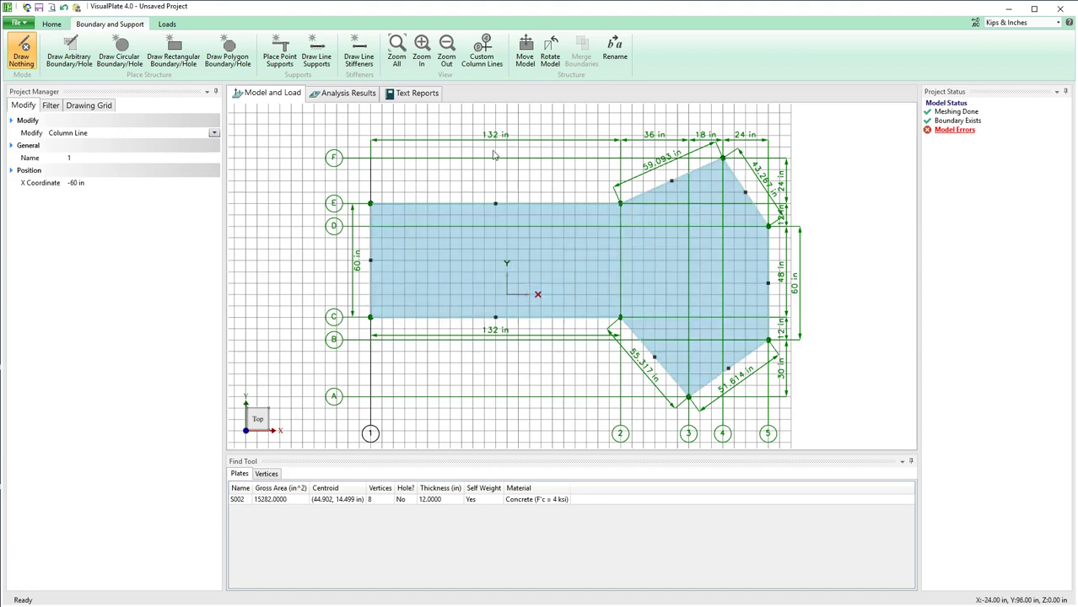
Draw a rectangular boundary 54 in wide and 24 in high inside the merged plate, from X = 12 in, Y = 30 in to X = 66 in, Y = 6 in
left_click(440, 174)
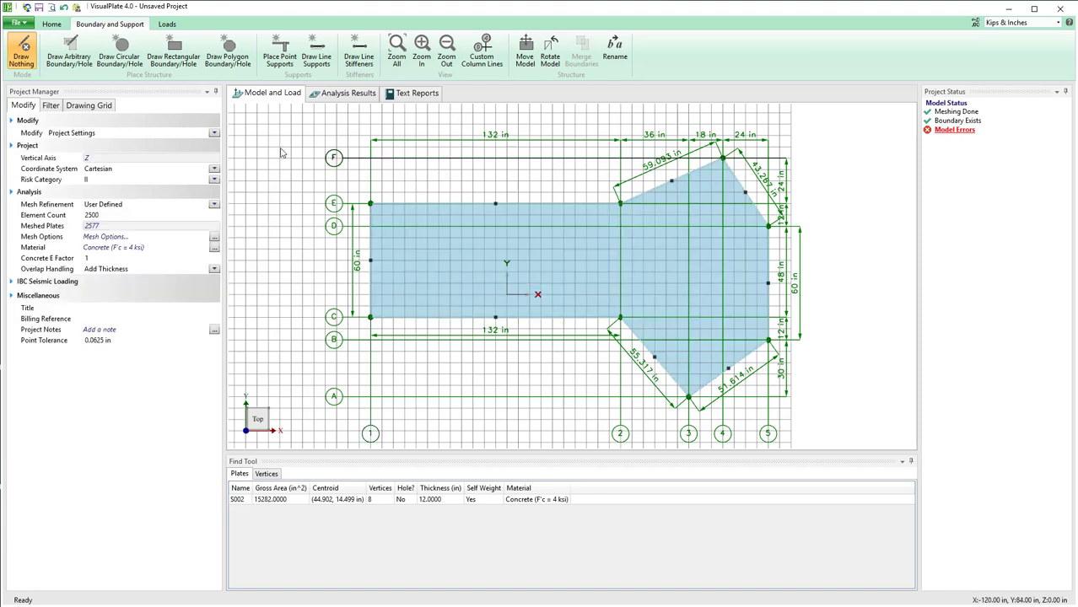
left_click(71, 44)
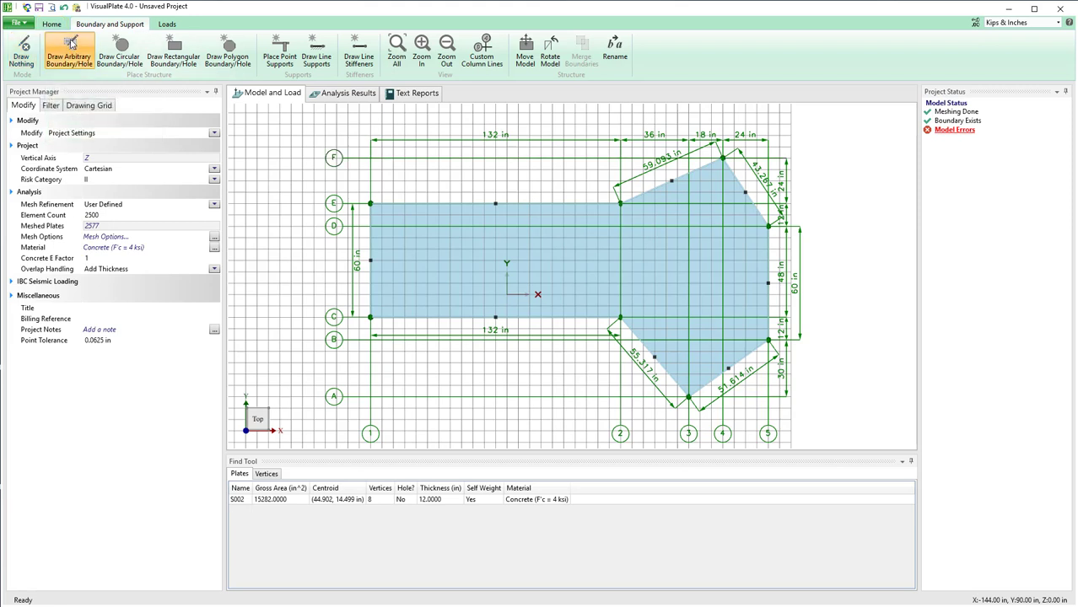
left_click(529, 239)
left_click(529, 283)
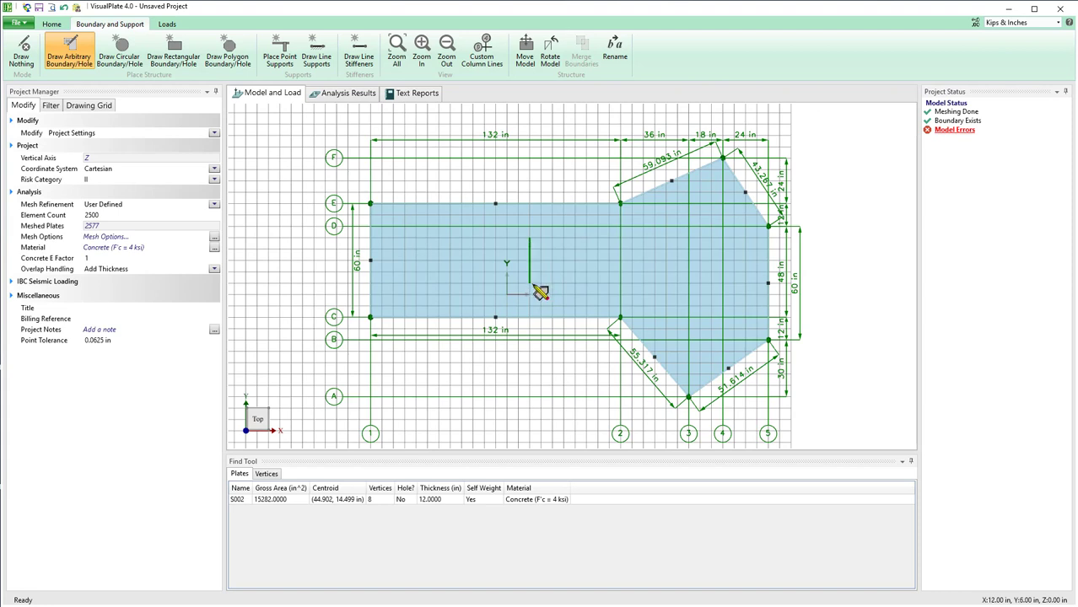
left_click(633, 285)
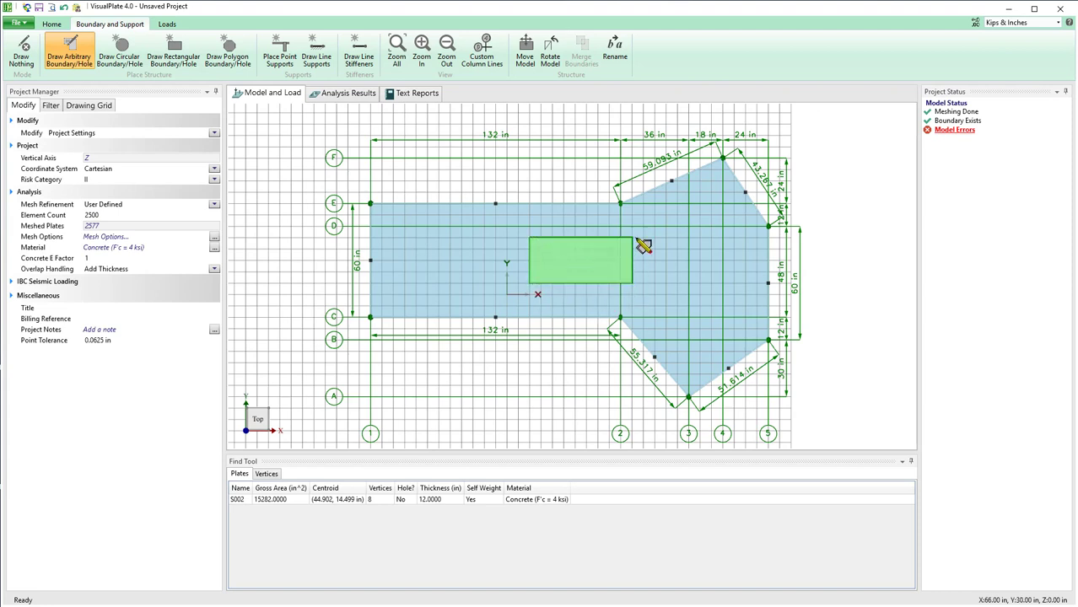
left_click(634, 239)
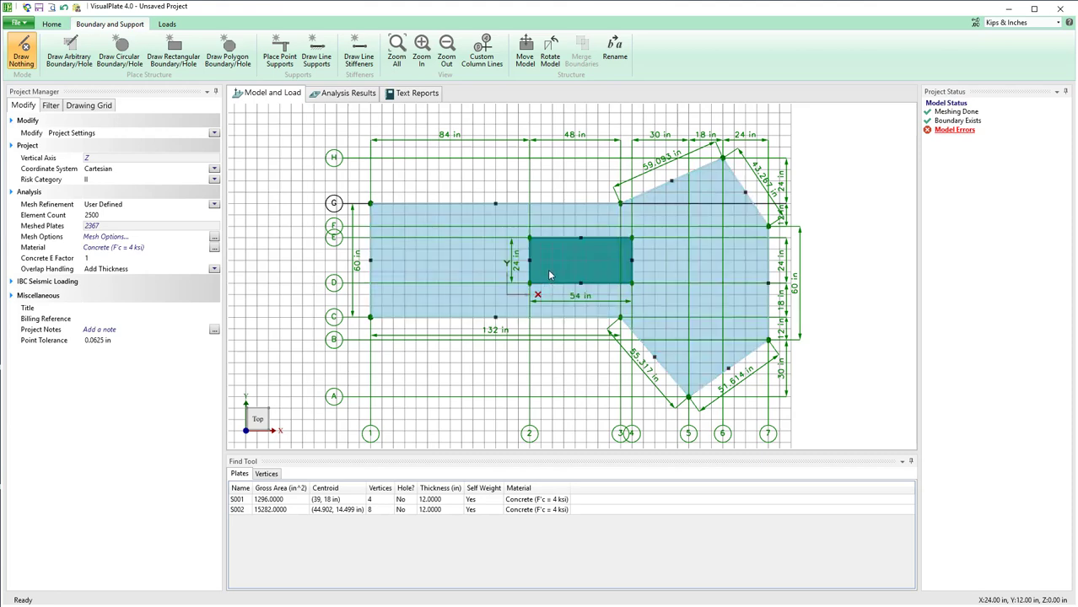
Mark the inner rectangular boundary as a hole and change it back to a solid plate
left_click(549, 275)
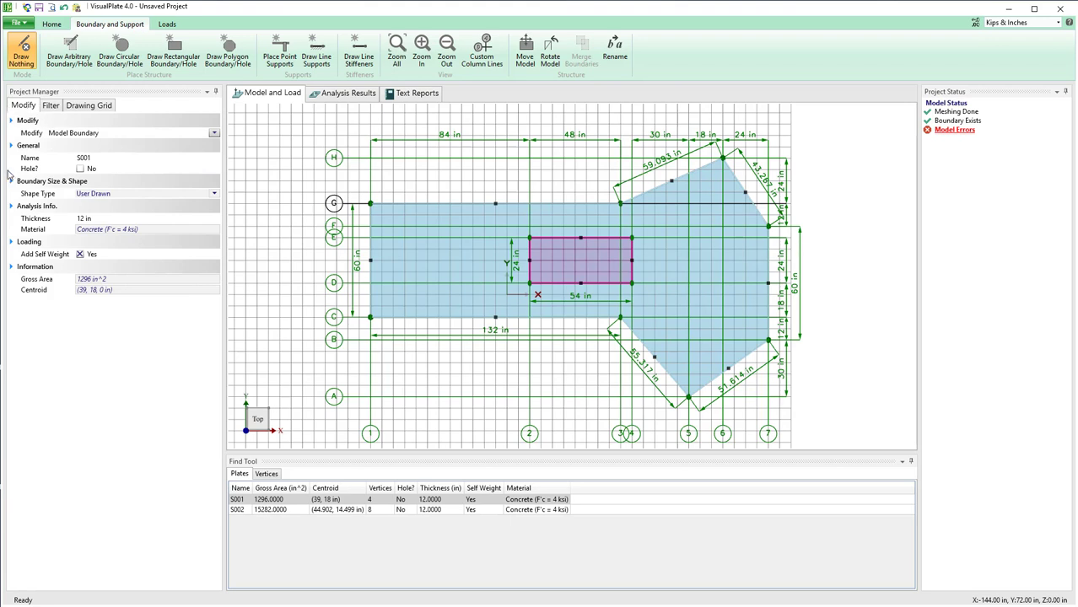
left_click(80, 169)
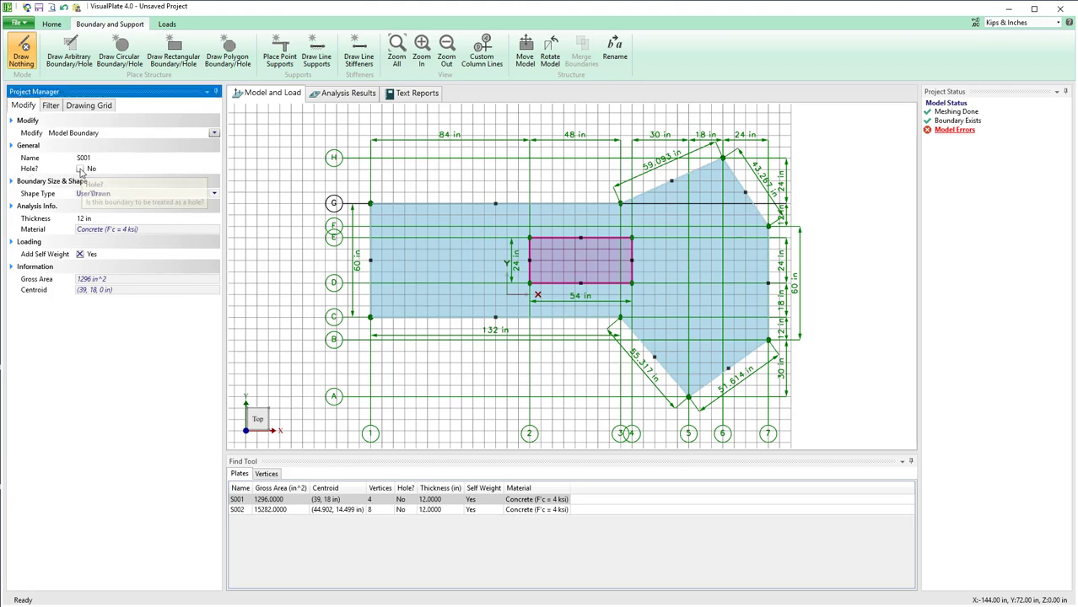
left_click(548, 371)
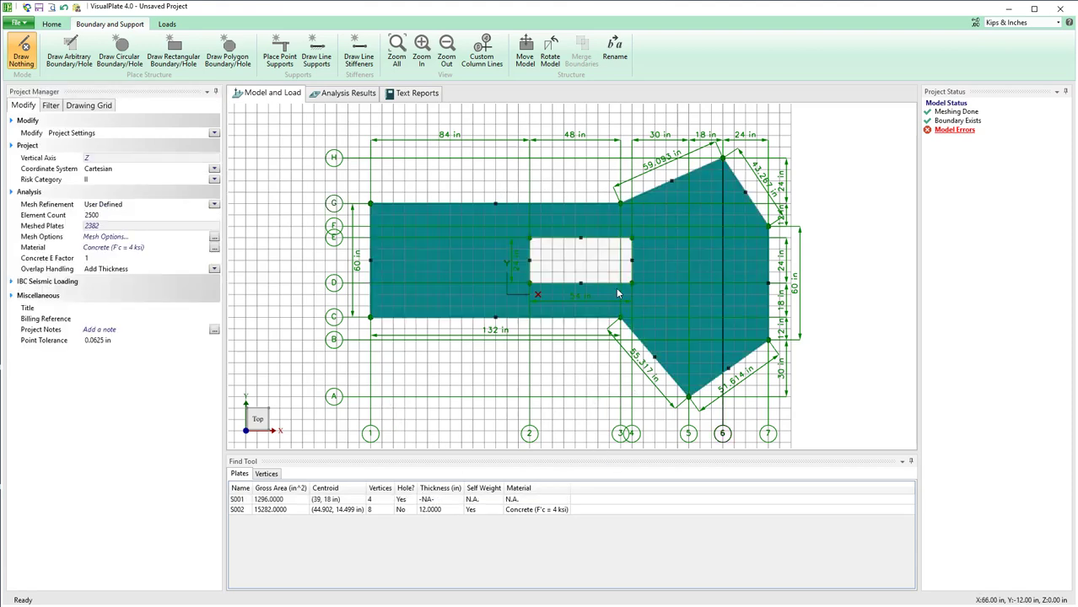
left_click(605, 264)
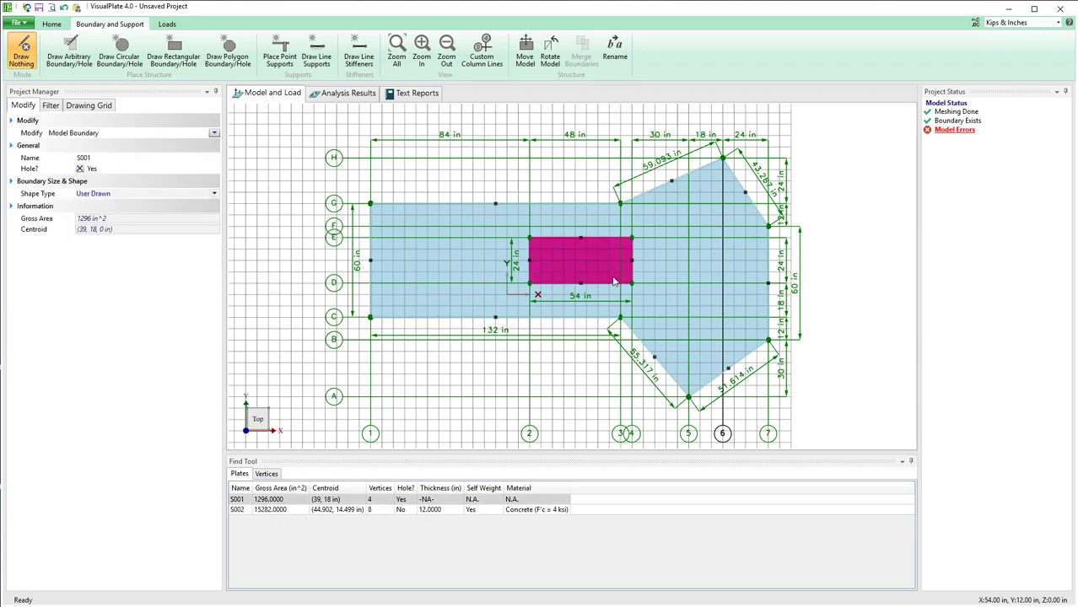
left_click(80, 169)
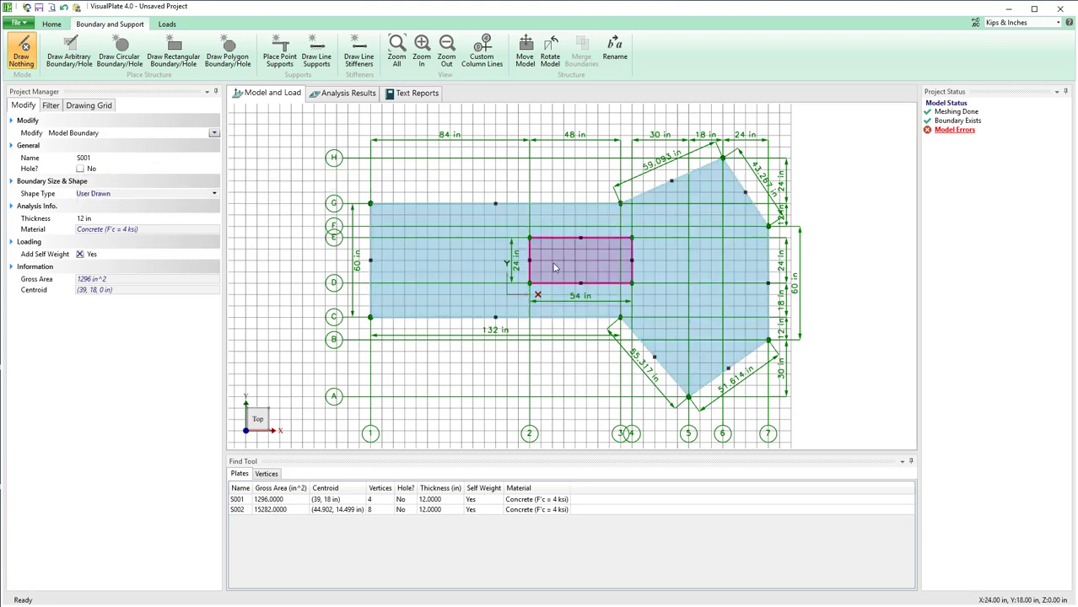
Set the inner rectangular plate's thickness to 6 in and inspect the properties of both overlapping plates
left_click(68, 221)
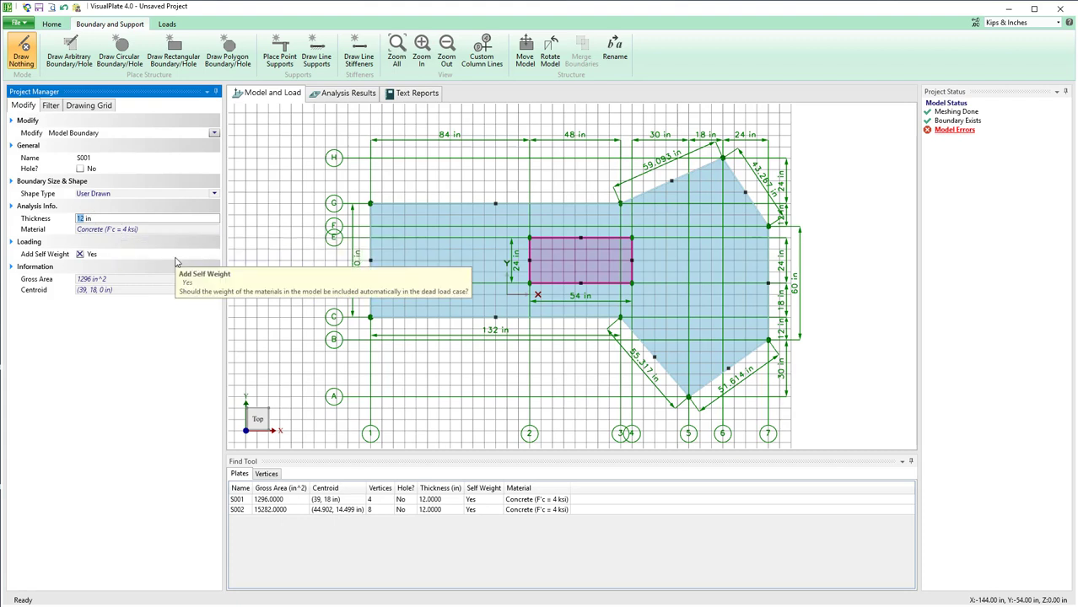
type("6")
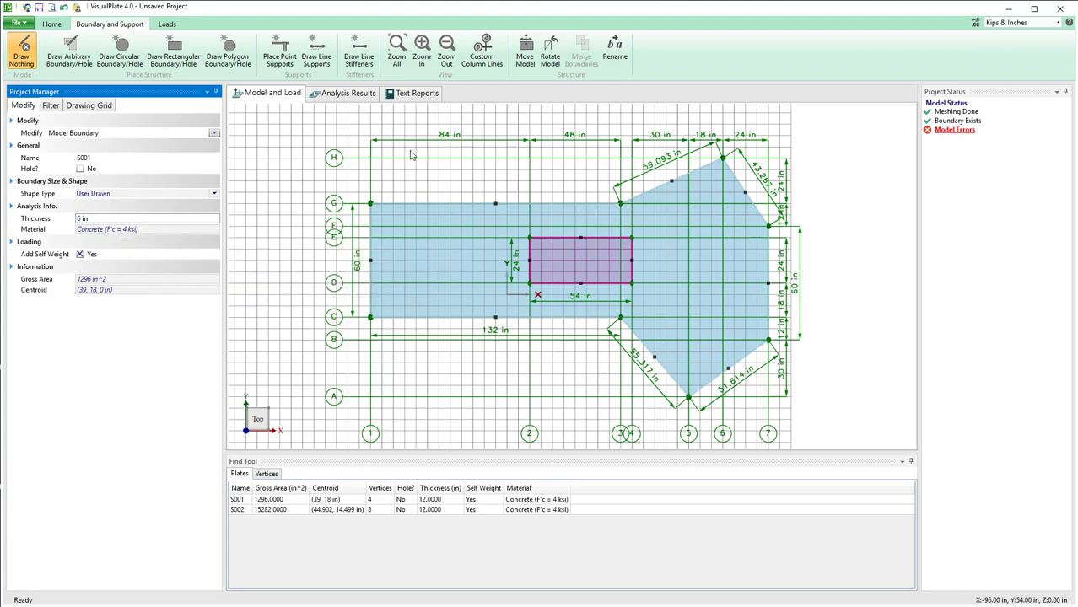
left_click(462, 180)
left_click(542, 258)
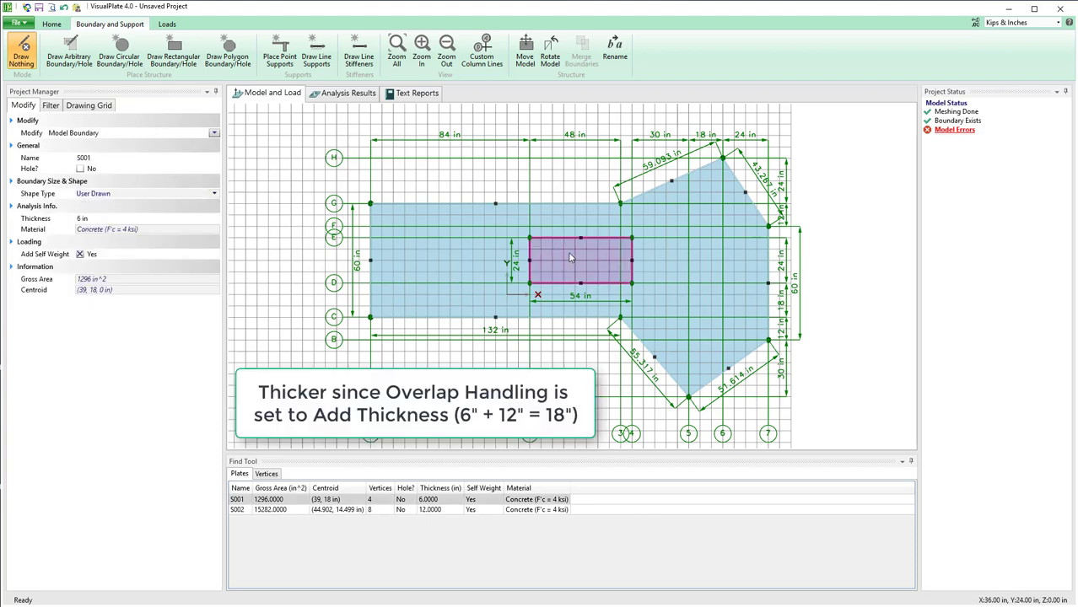
left_click(481, 221)
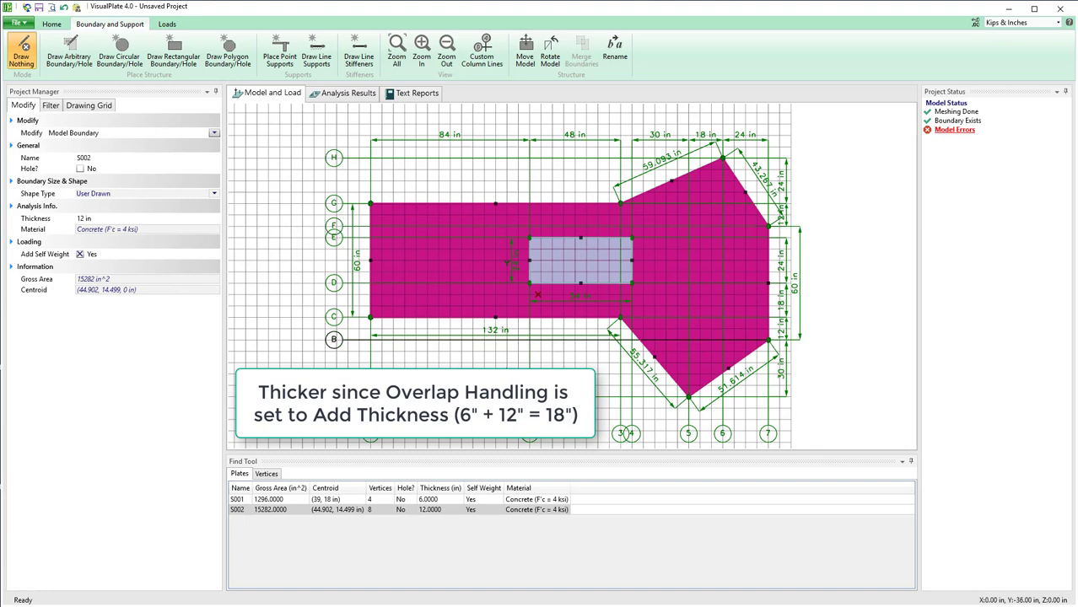
left_click(507, 366)
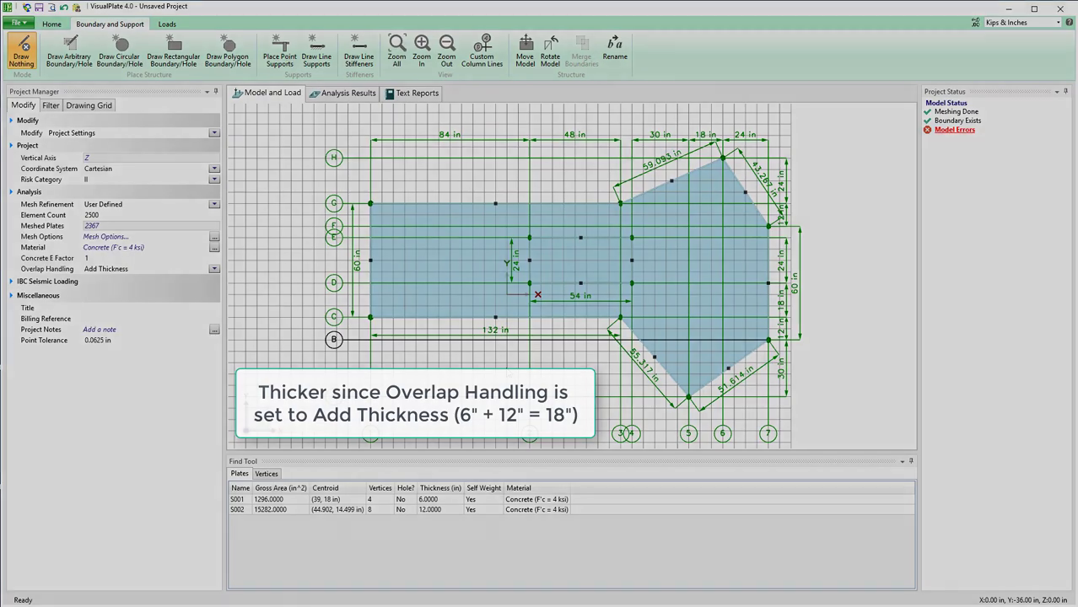